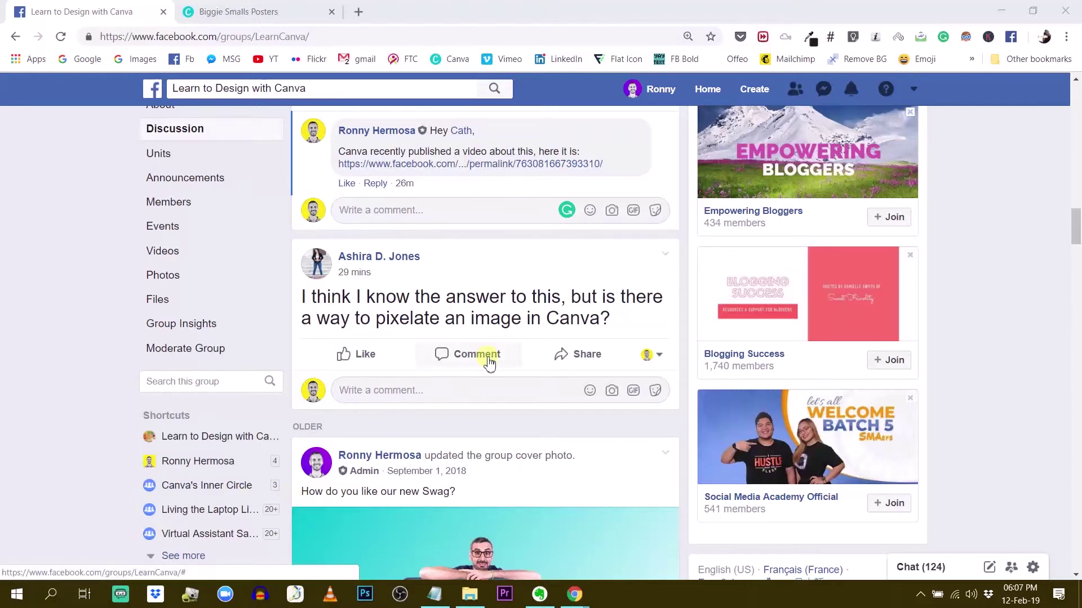
# - Switch to the Biggie Smalls Posters design
pyautogui.scroll(-1, 490, 349)
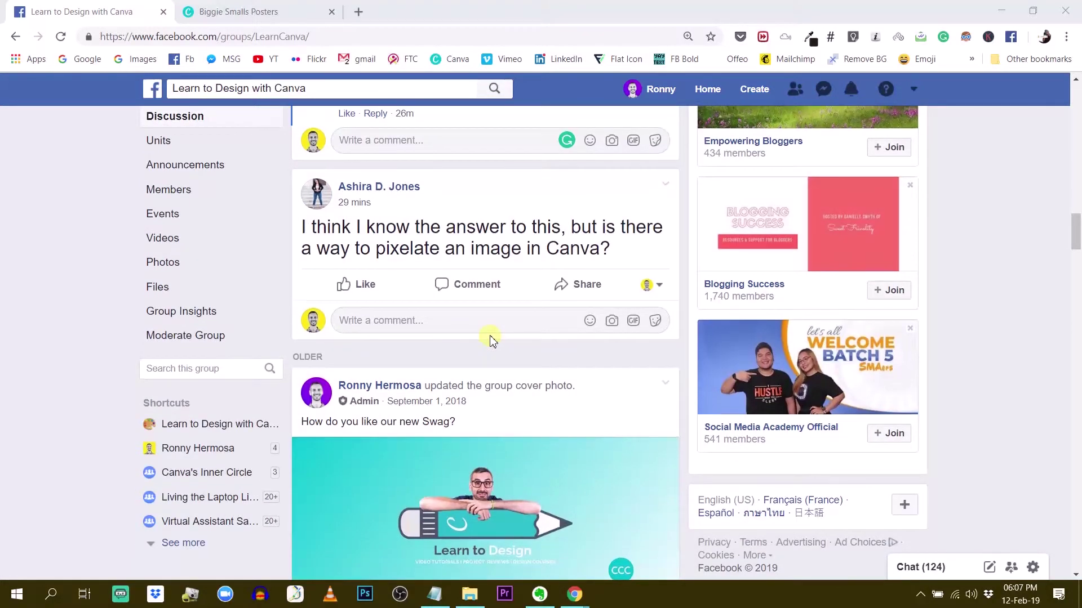
pyautogui.scroll(1, 491, 340)
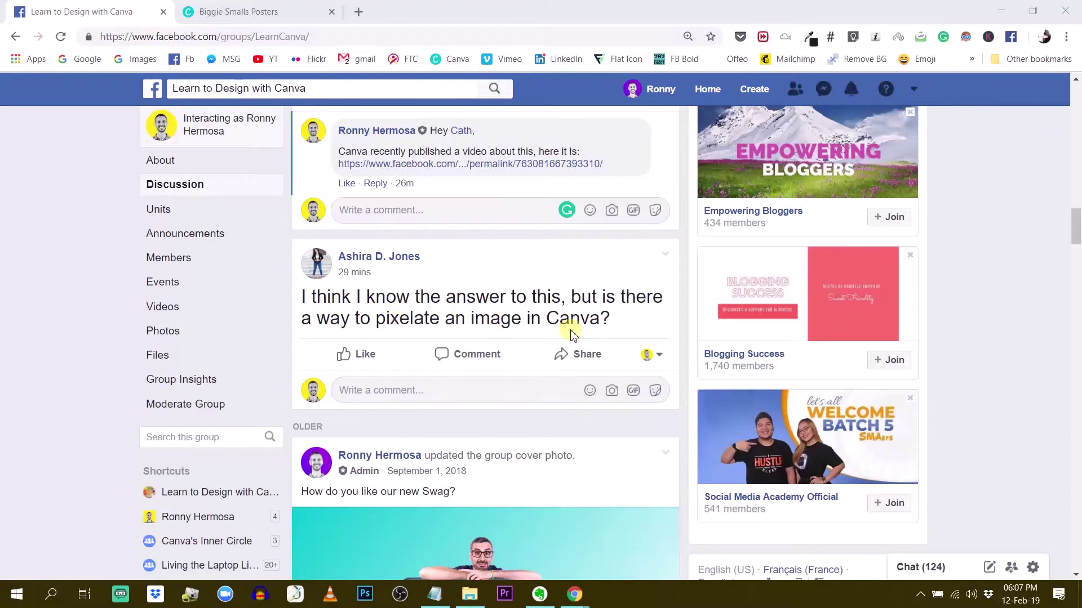
pyautogui.click(215, 12)
pyautogui.scroll(-2, 379, 203)
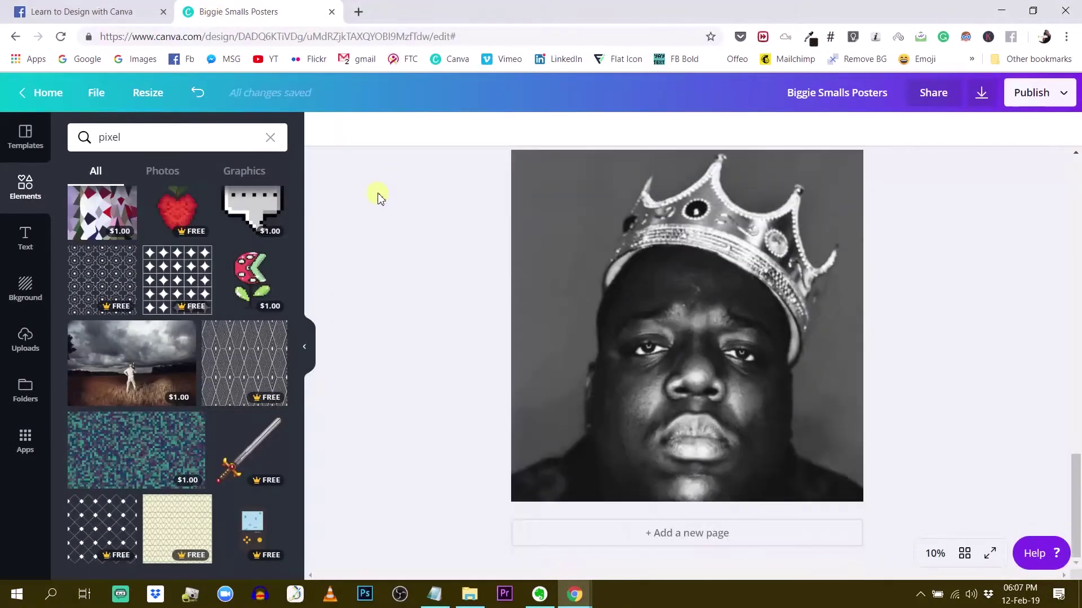
# - Clear the earlier pixel search in Elements to show the default categories
pyautogui.click(270, 138)
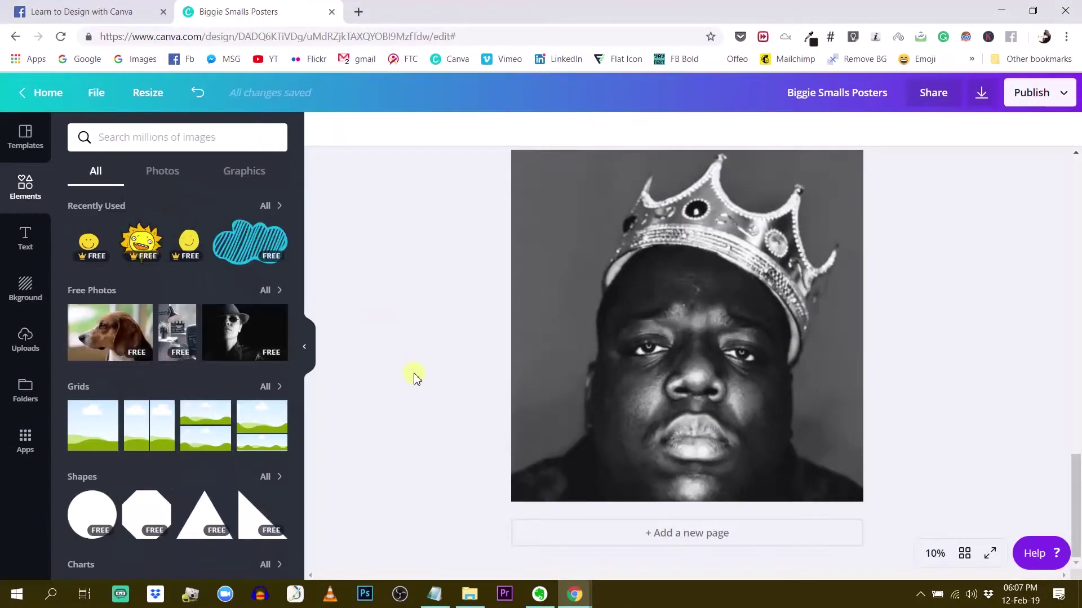
pyautogui.scroll(1, 415, 375)
pyautogui.scroll(-1, 415, 375)
pyautogui.scroll(2, 630, 293)
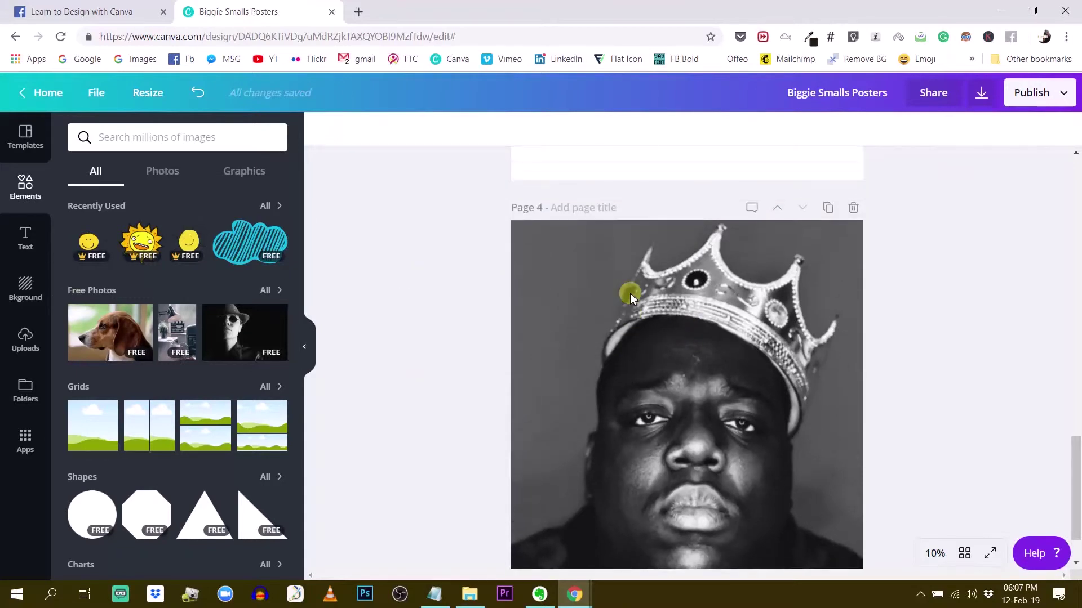
pyautogui.scroll(-2, 630, 293)
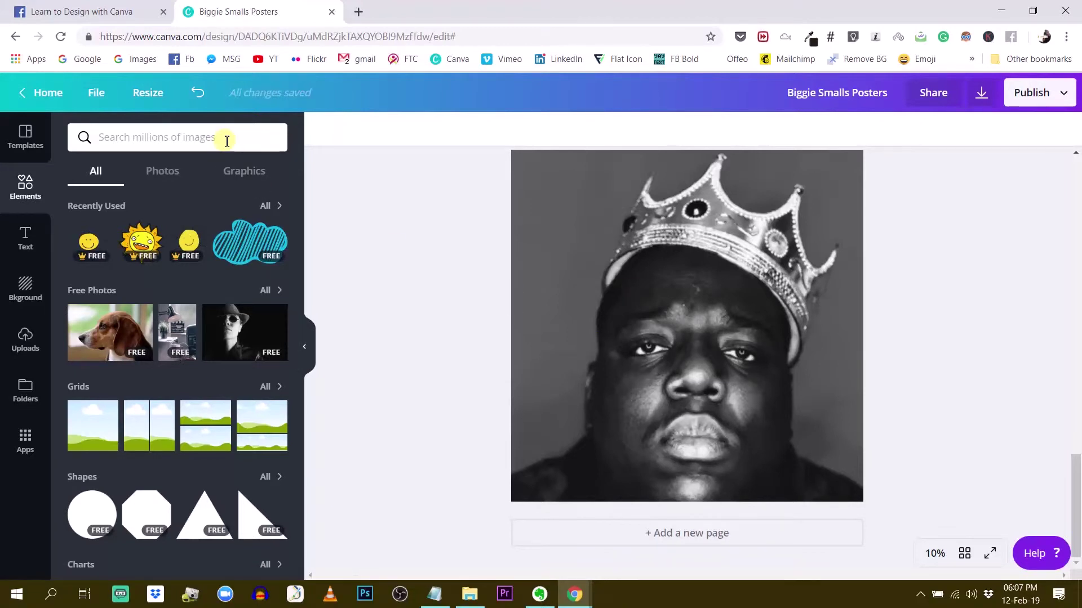
pyautogui.scroll(-10, 152, 360)
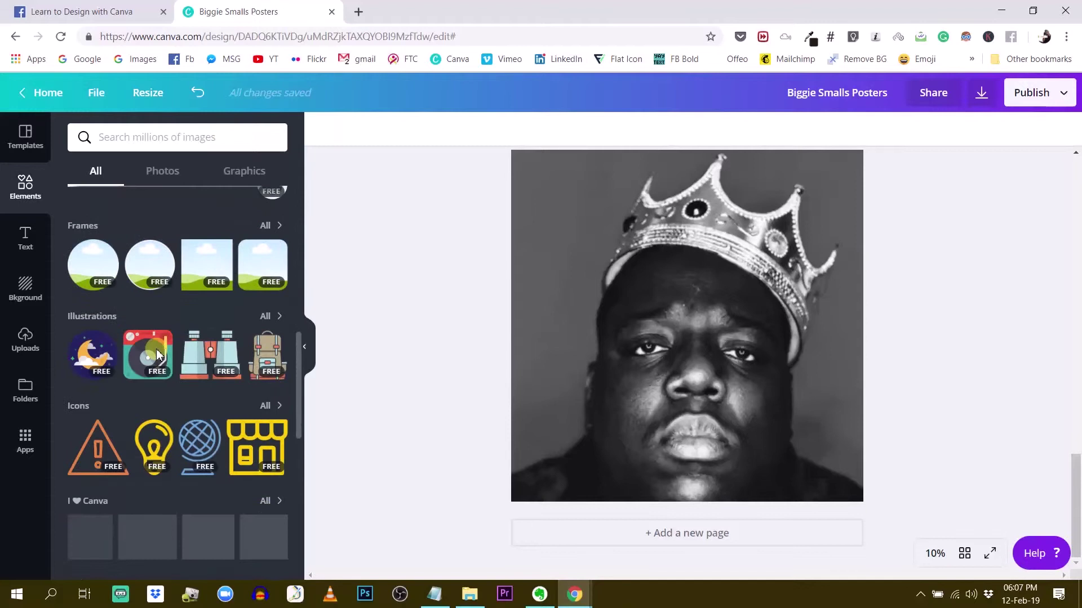
pyautogui.scroll(-6, 157, 355)
pyautogui.scroll(4, 158, 355)
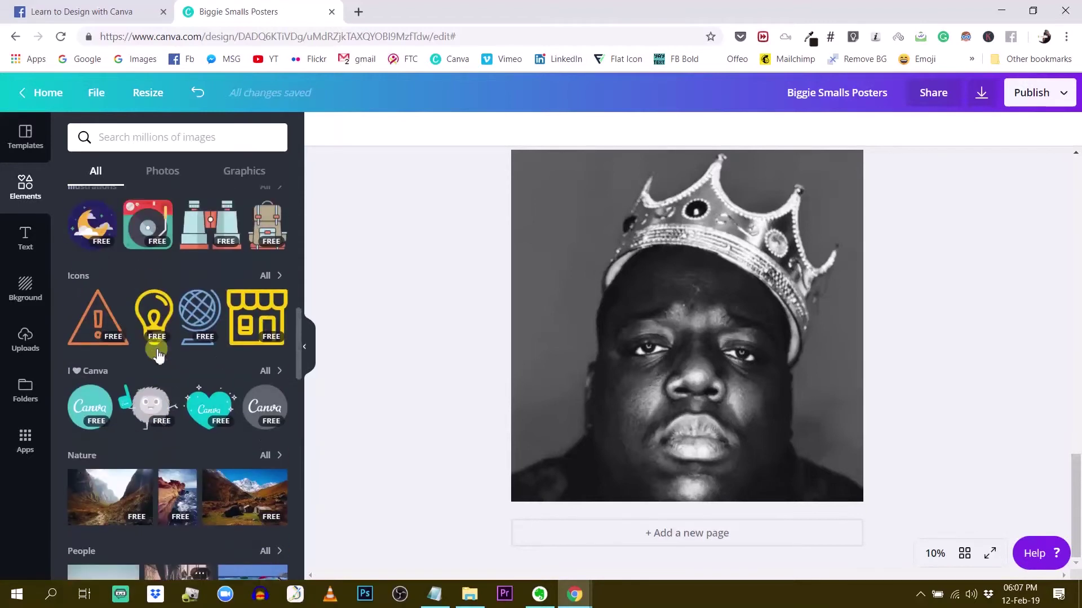
pyautogui.scroll(4, 158, 355)
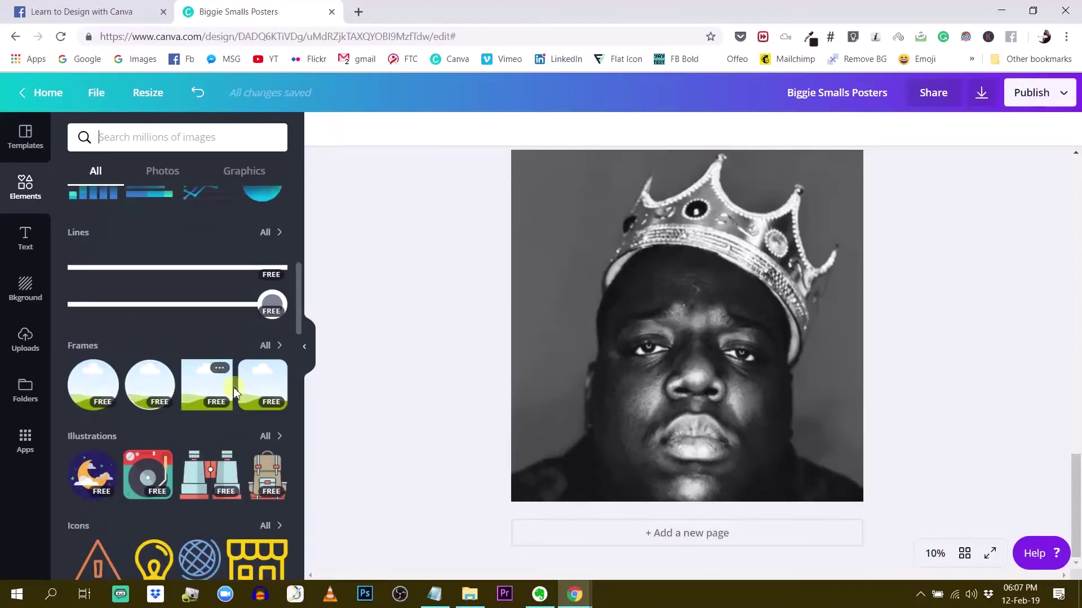
pyautogui.scroll(1, 522, 356)
pyautogui.scroll(-1, 463, 365)
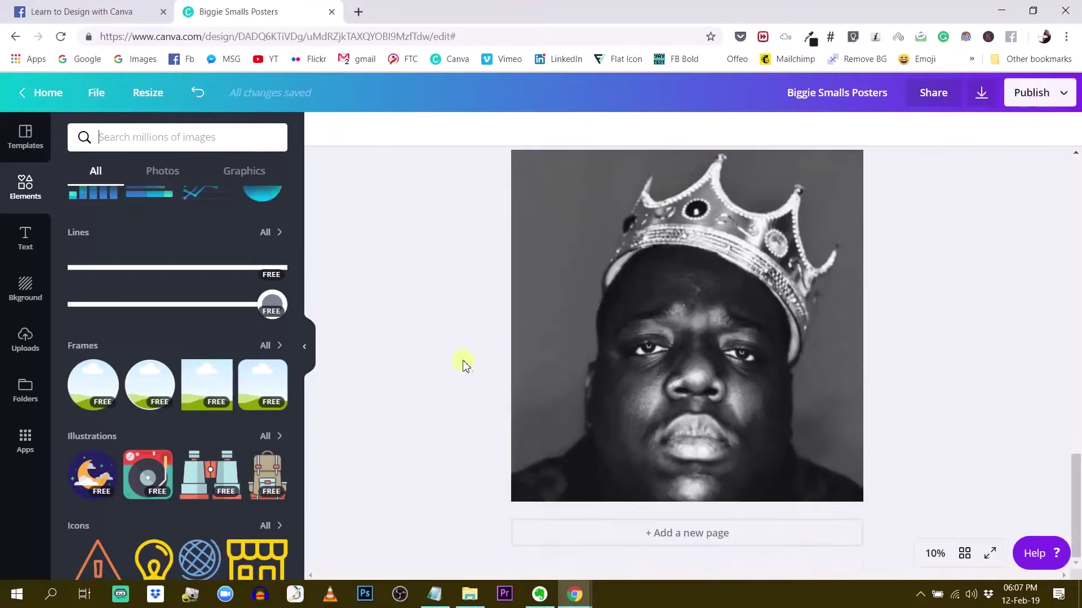
pyautogui.scroll(1, 438, 365)
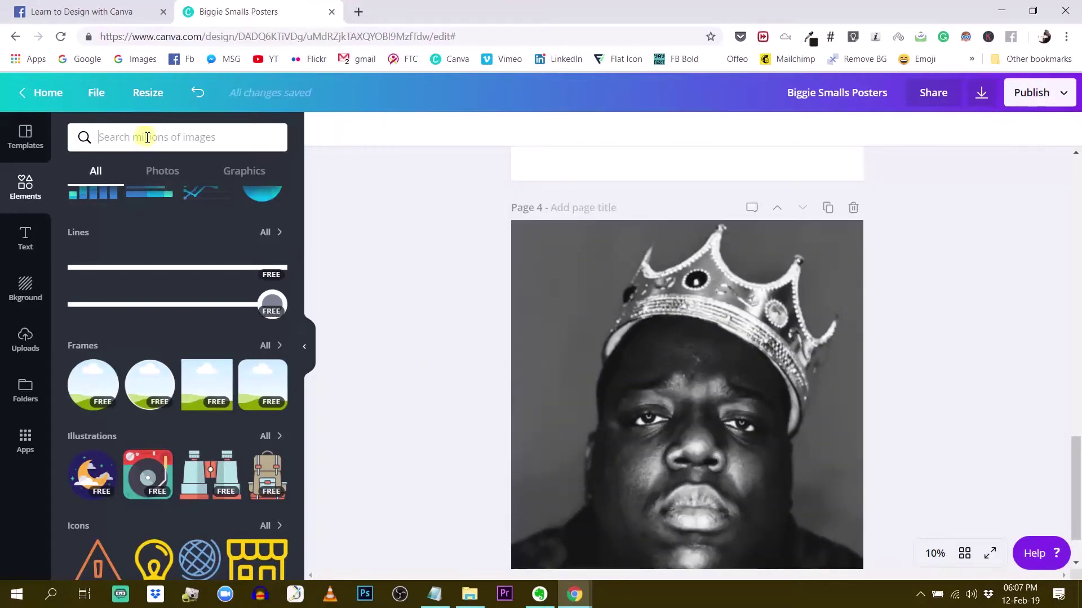
# - Search Elements for 'pixel' and browse the pixel-art graphics and patterns in the results
pyautogui.write('pixel')
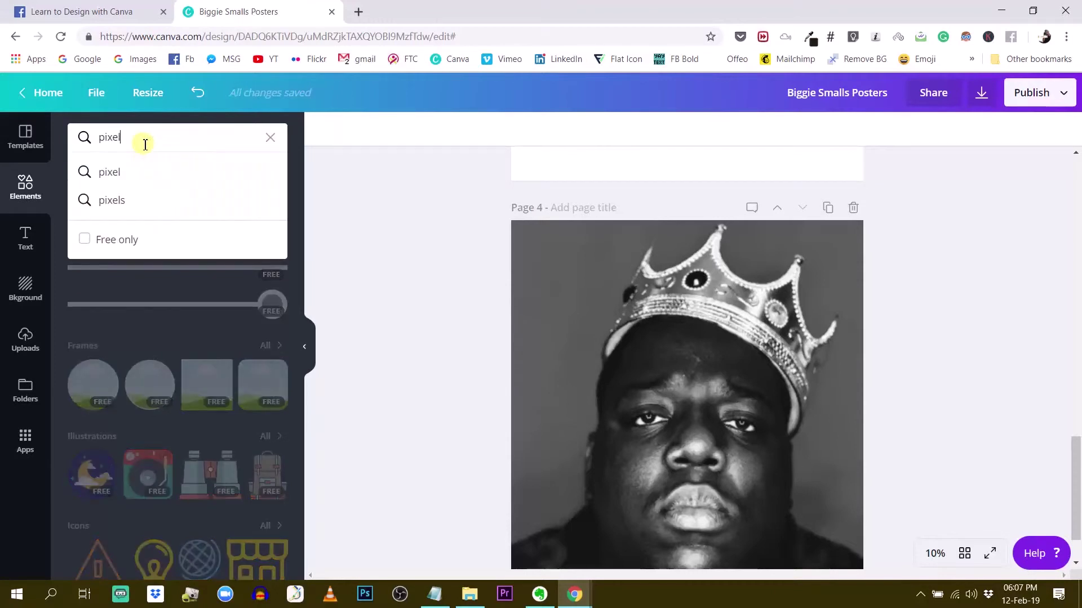
pyautogui.press('Return')
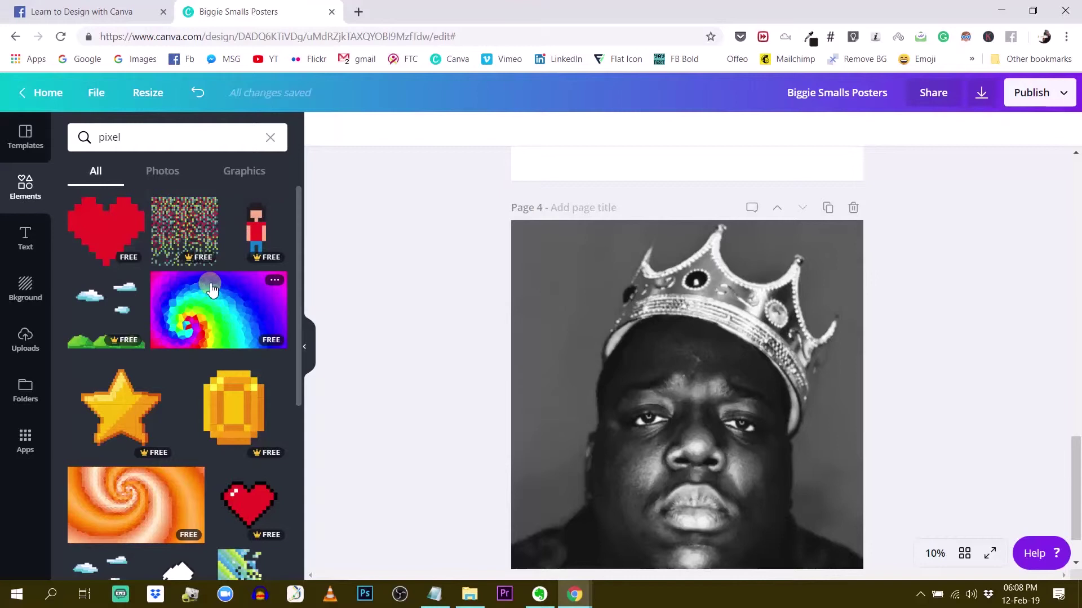
pyautogui.scroll(-1, 213, 335)
pyautogui.scroll(-1, 205, 341)
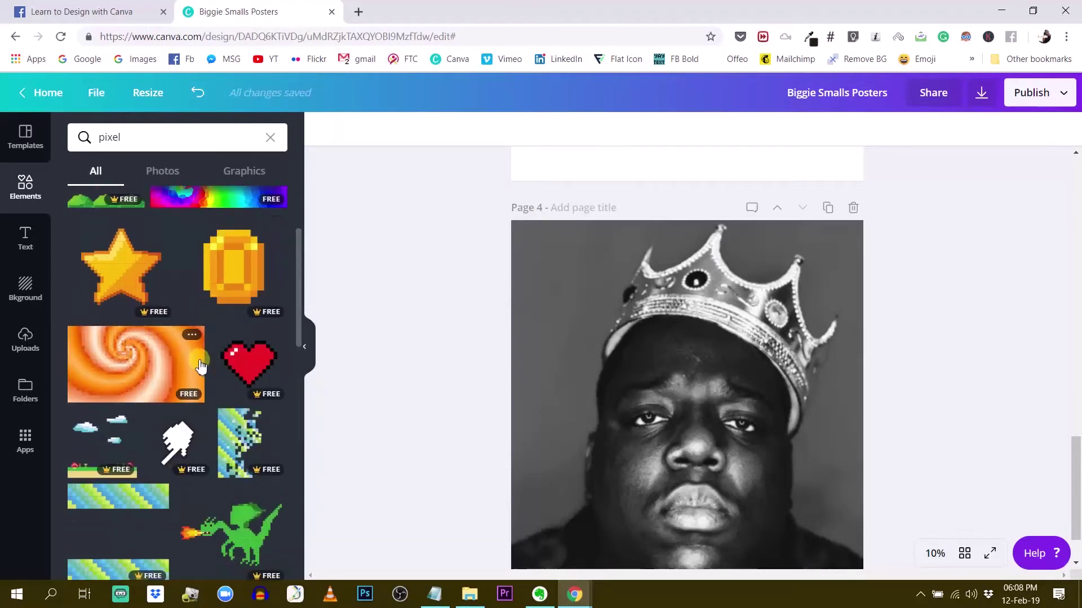
pyautogui.scroll(-7, 193, 353)
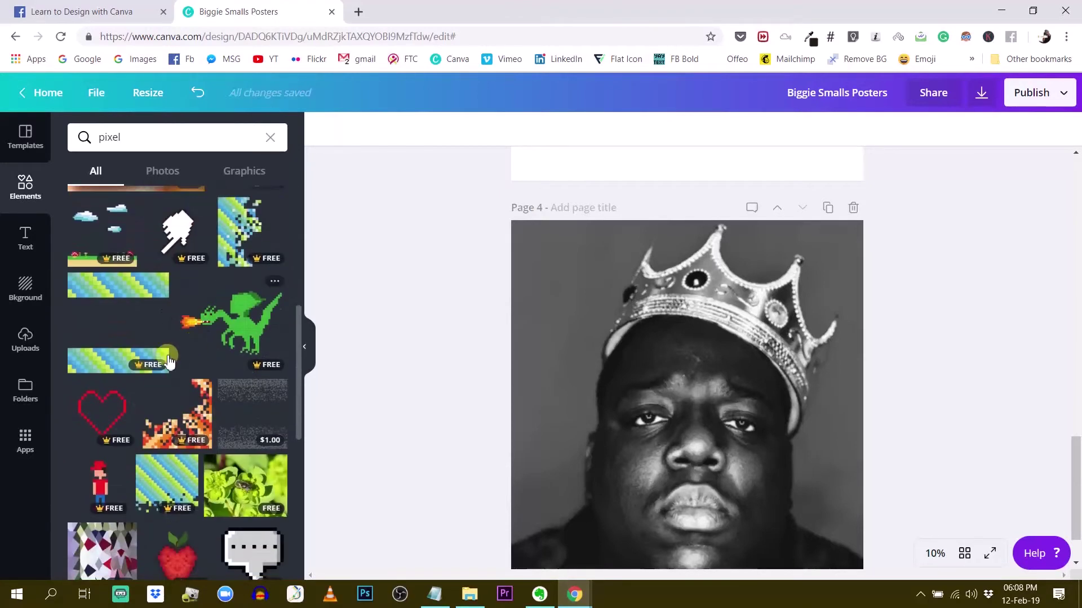
pyautogui.scroll(-8, 160, 366)
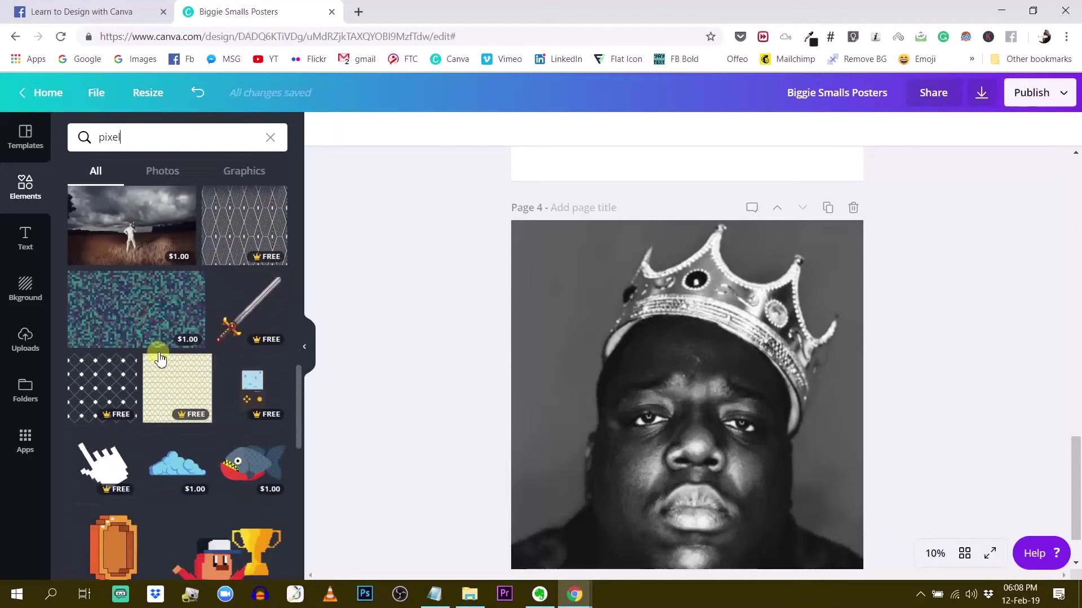
pyautogui.scroll(-10, 158, 367)
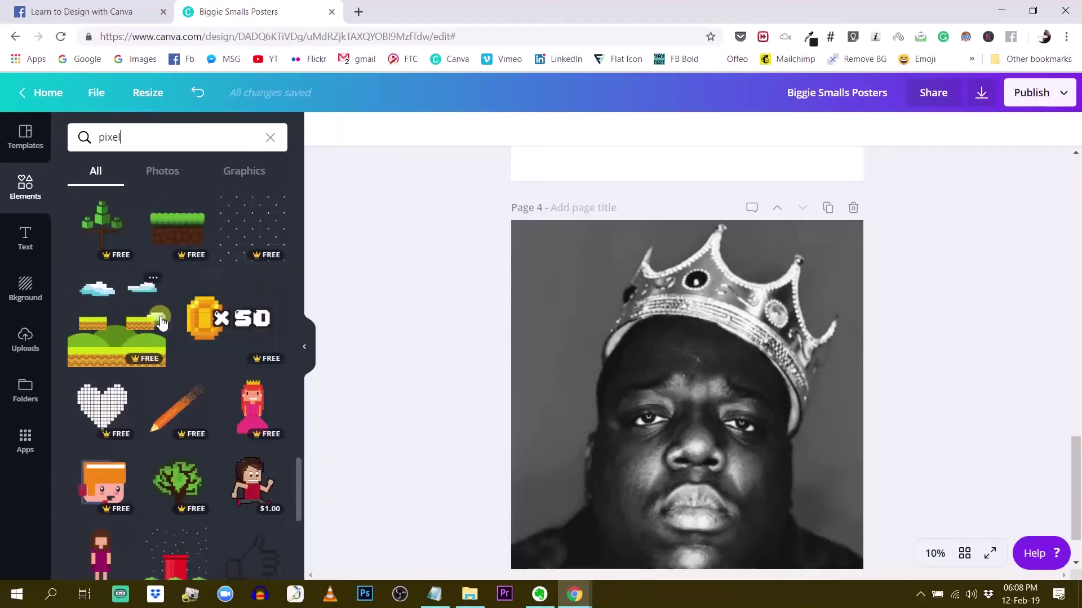
pyautogui.scroll(-1, 160, 316)
pyautogui.scroll(-1, 749, 335)
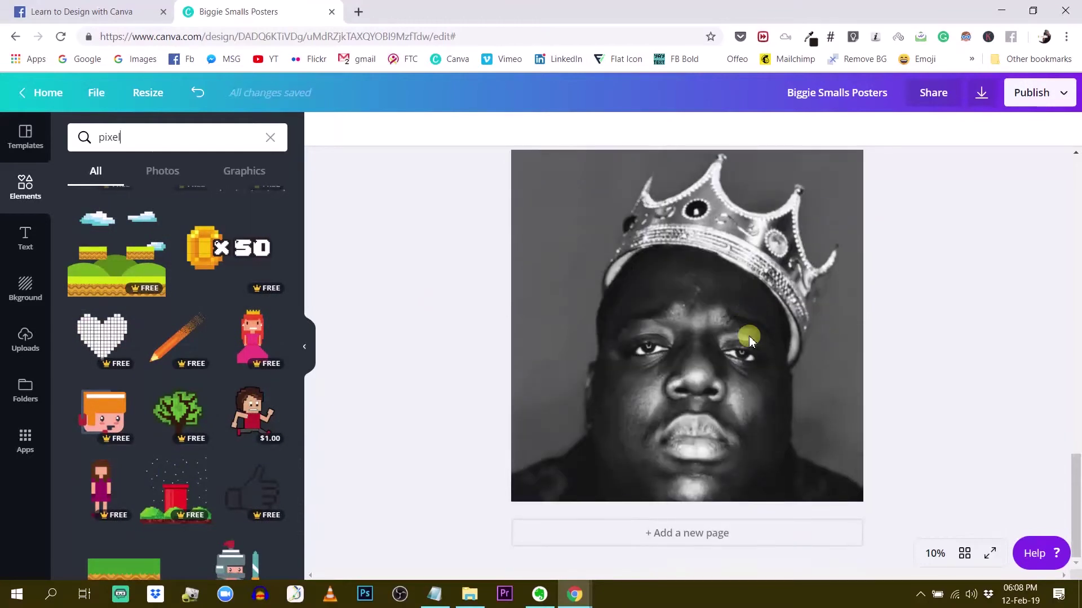
pyautogui.scroll(-6, 258, 369)
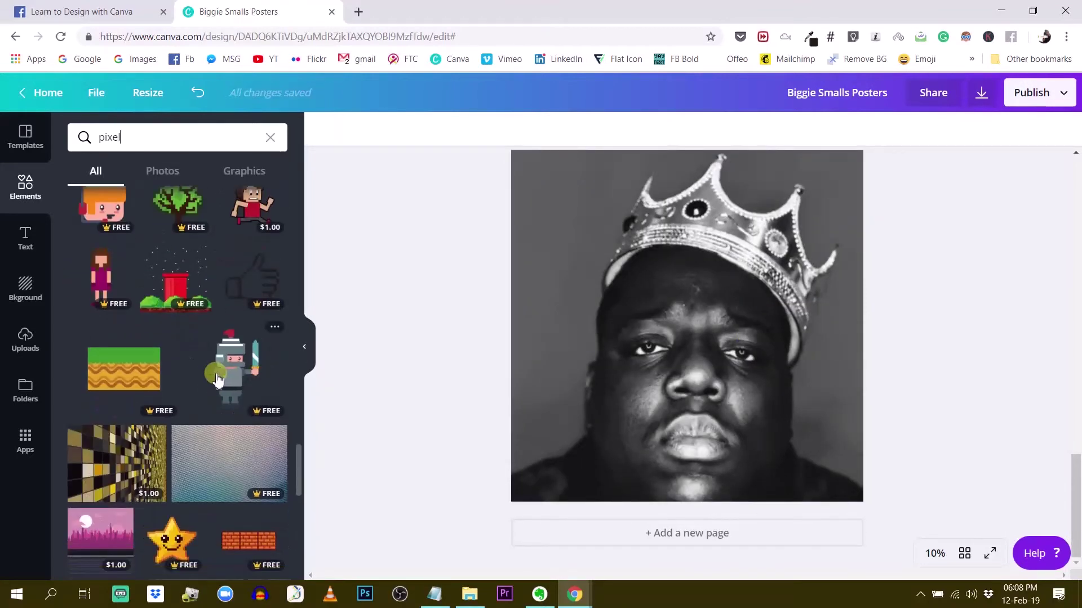
pyautogui.scroll(-4, 245, 299)
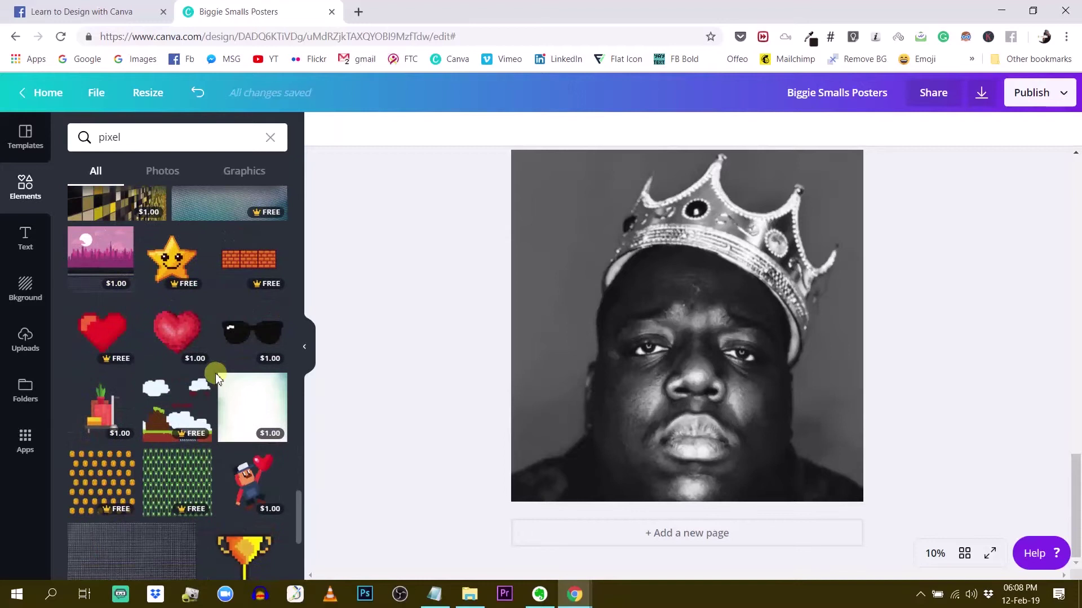
pyautogui.scroll(-4, 245, 303)
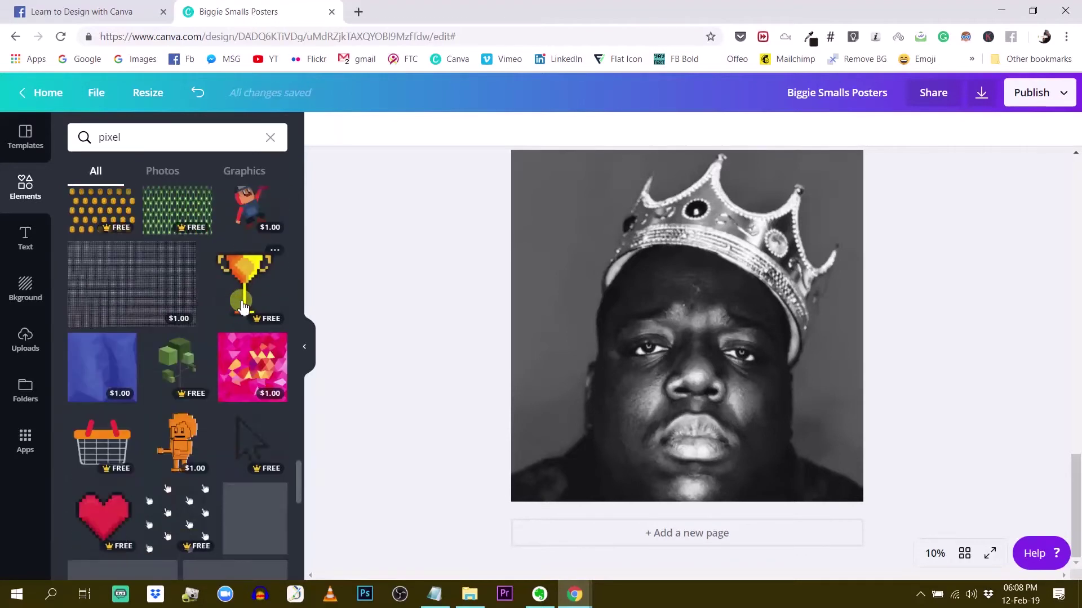
pyautogui.scroll(5, 241, 305)
pyautogui.scroll(5, 241, 304)
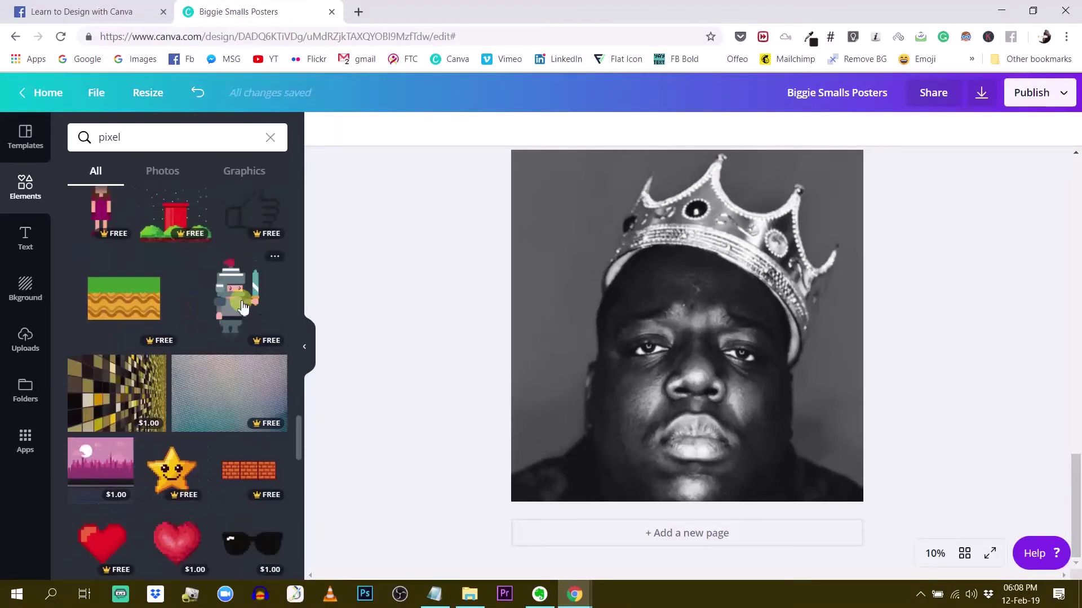
pyautogui.scroll(-3, 243, 307)
pyautogui.scroll(-5, 241, 309)
pyautogui.scroll(3, 203, 305)
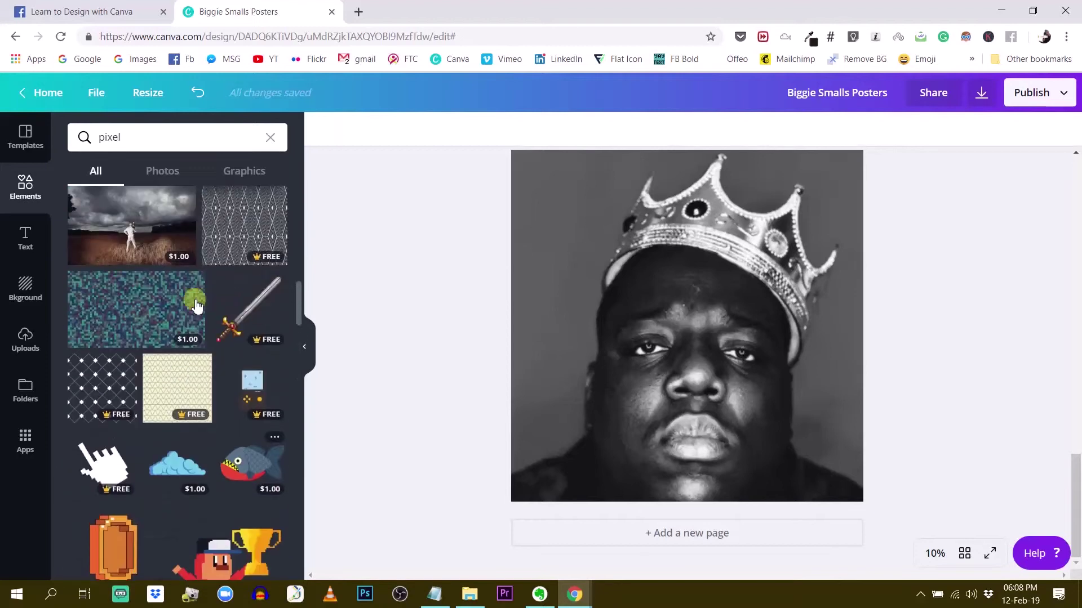
# - Add the pixel pattern over the face and stretch it to the photo's full width
pyautogui.click(139, 311)
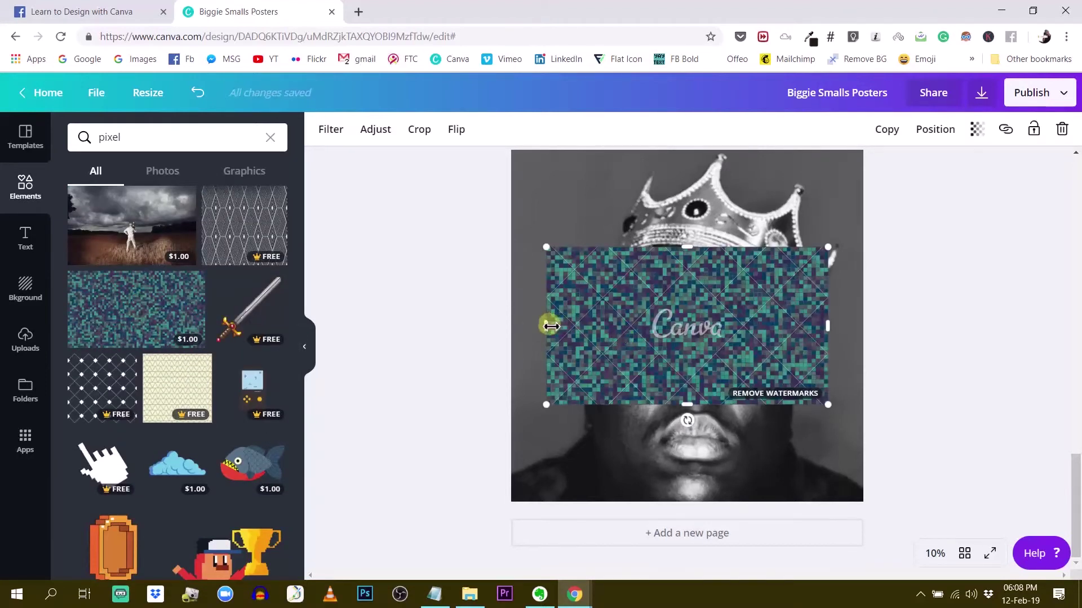
pyautogui.moveTo(546, 326); pyautogui.dragTo(511, 326)
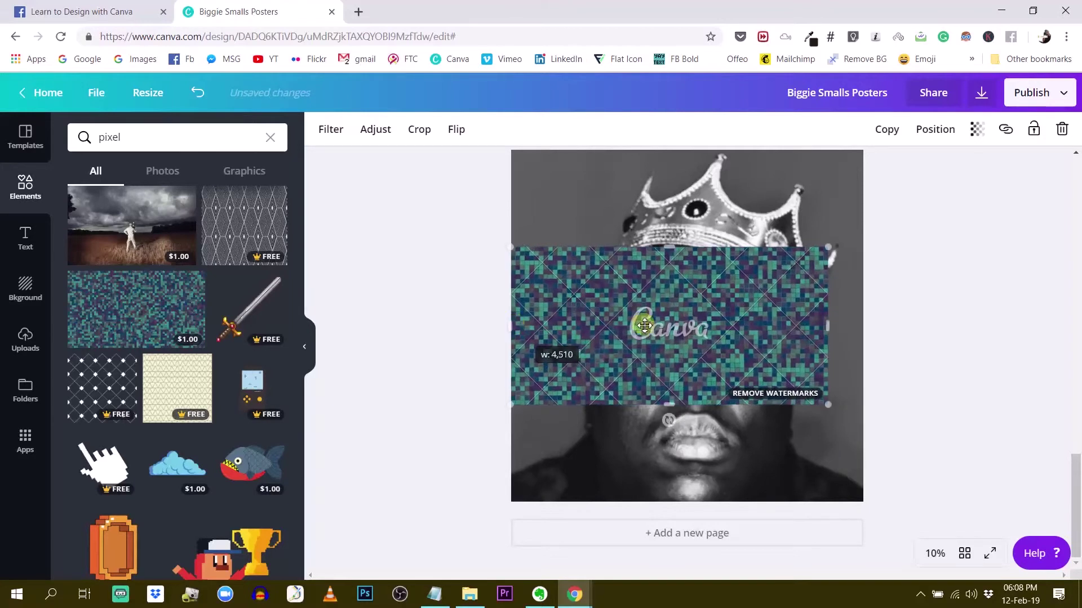
pyautogui.moveTo(833, 327); pyautogui.dragTo(862, 327)
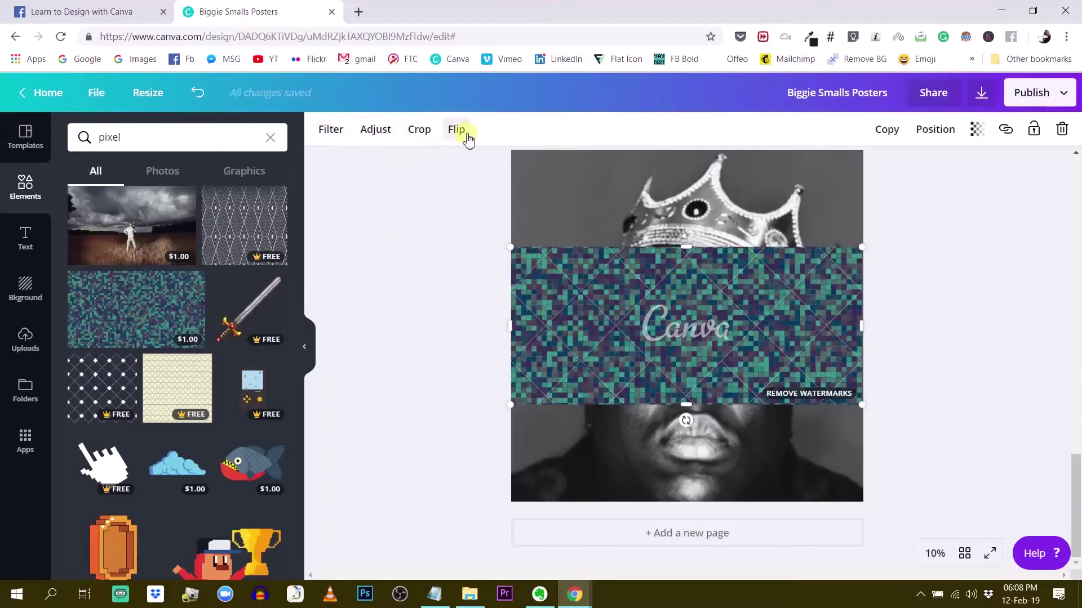
# - Make the pixel pattern grayscale by setting Saturation to -100
pyautogui.click(382, 133)
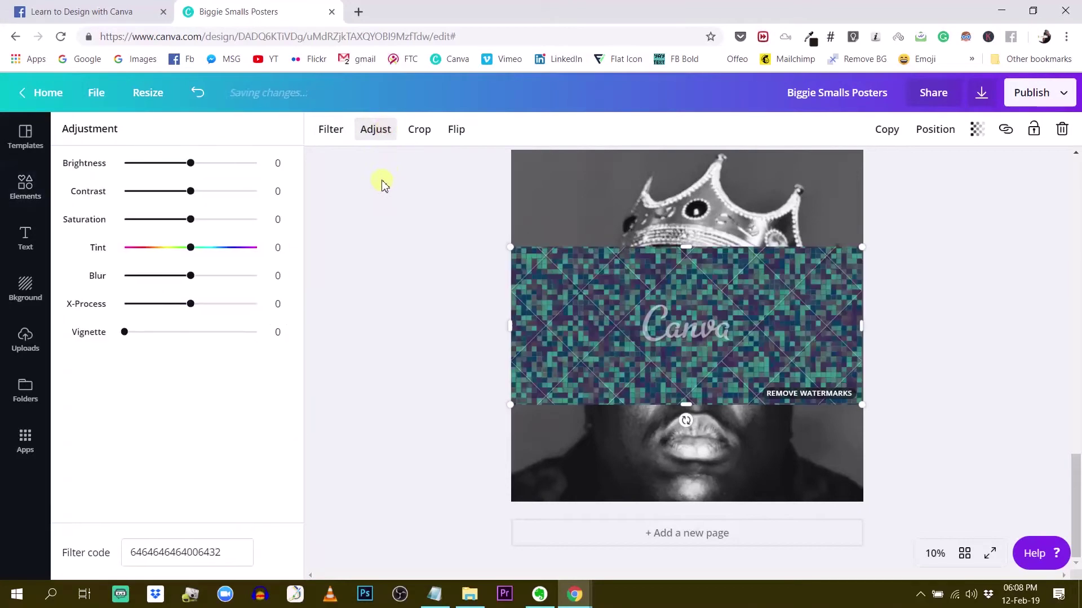
pyautogui.moveTo(194, 219); pyautogui.dragTo(85, 220)
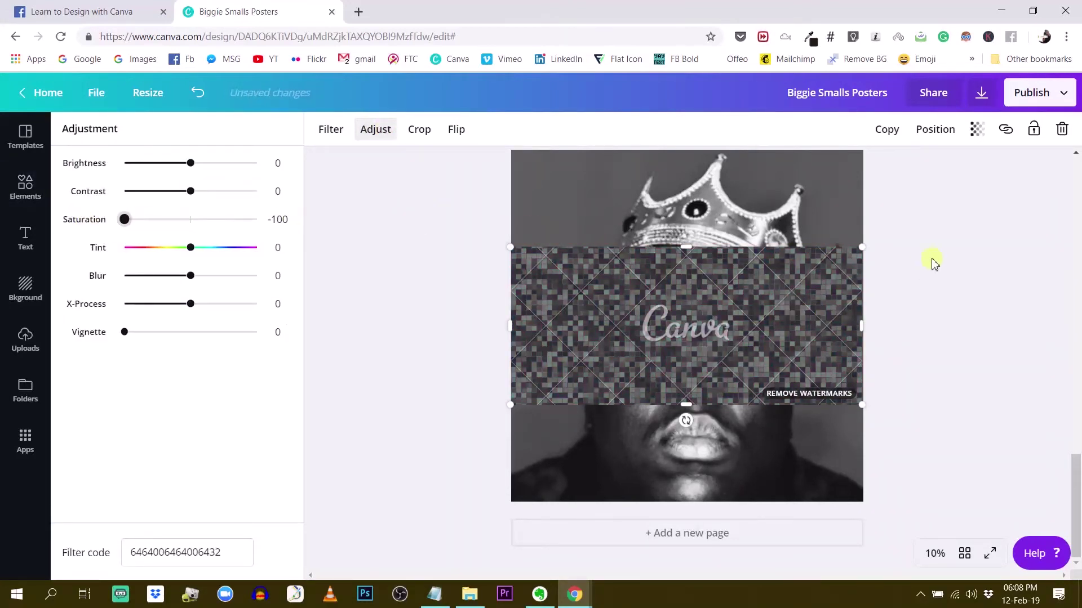
pyautogui.press('Escape')
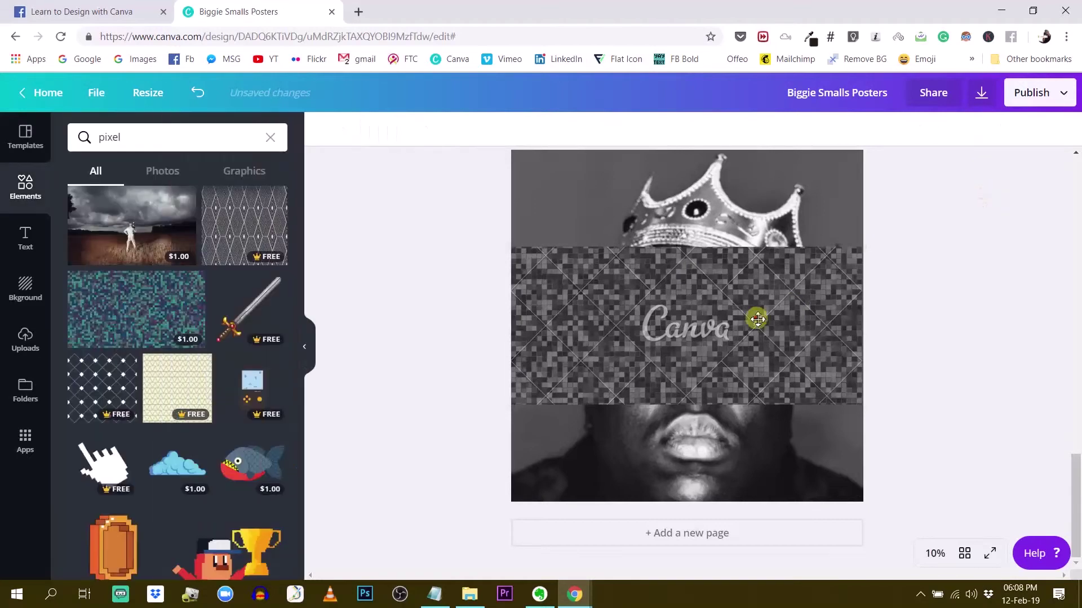
# - Lower the pattern's transparency and extend it down to the photo's bottom edge
pyautogui.click(977, 129)
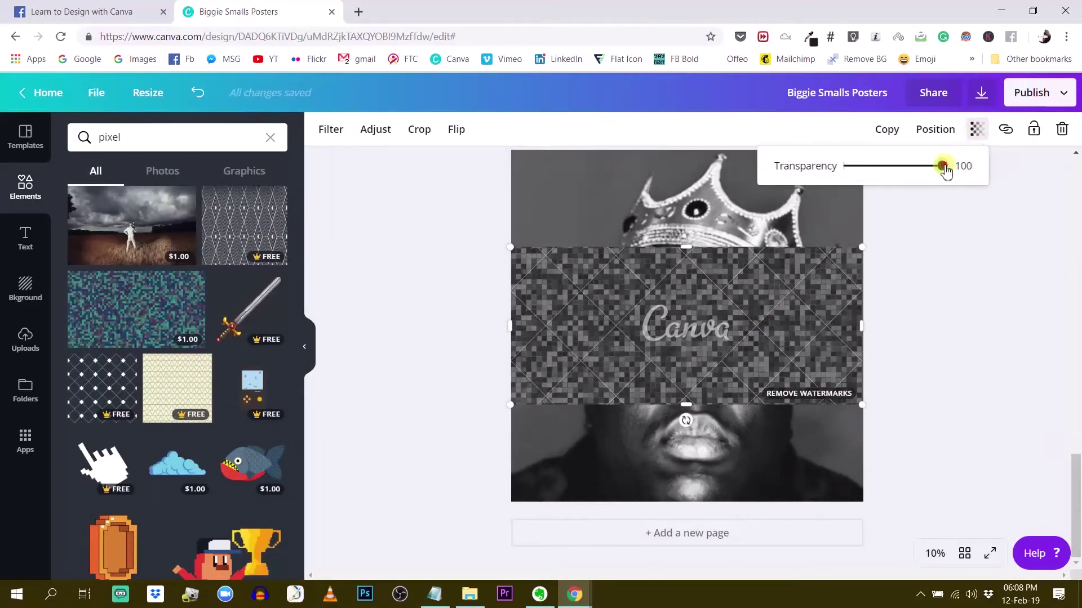
pyautogui.moveTo(942, 167); pyautogui.dragTo(912, 181)
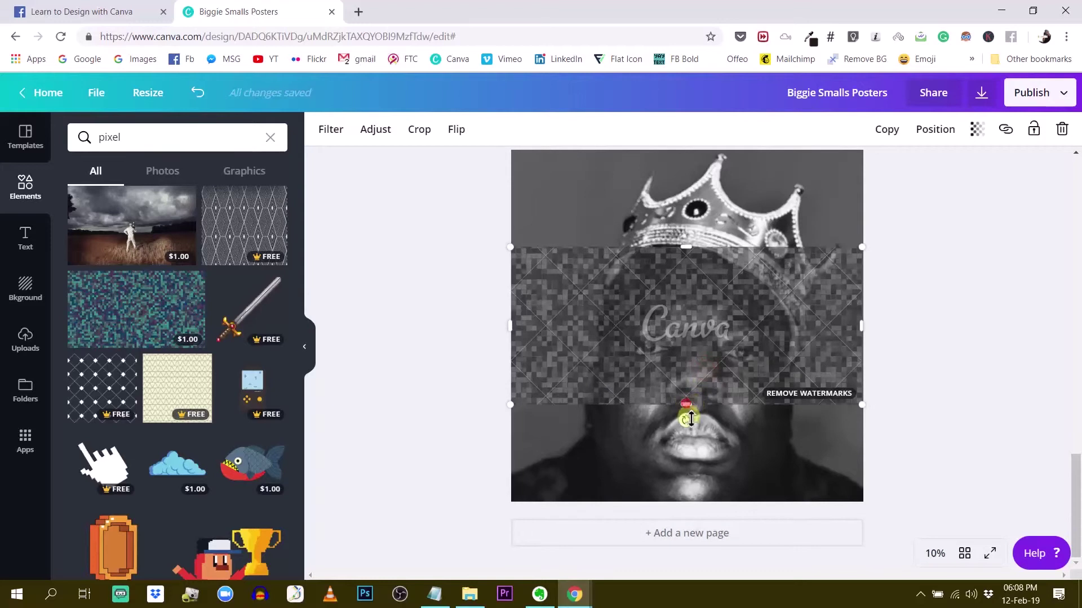
pyautogui.moveTo(688, 405); pyautogui.dragTo(701, 500)
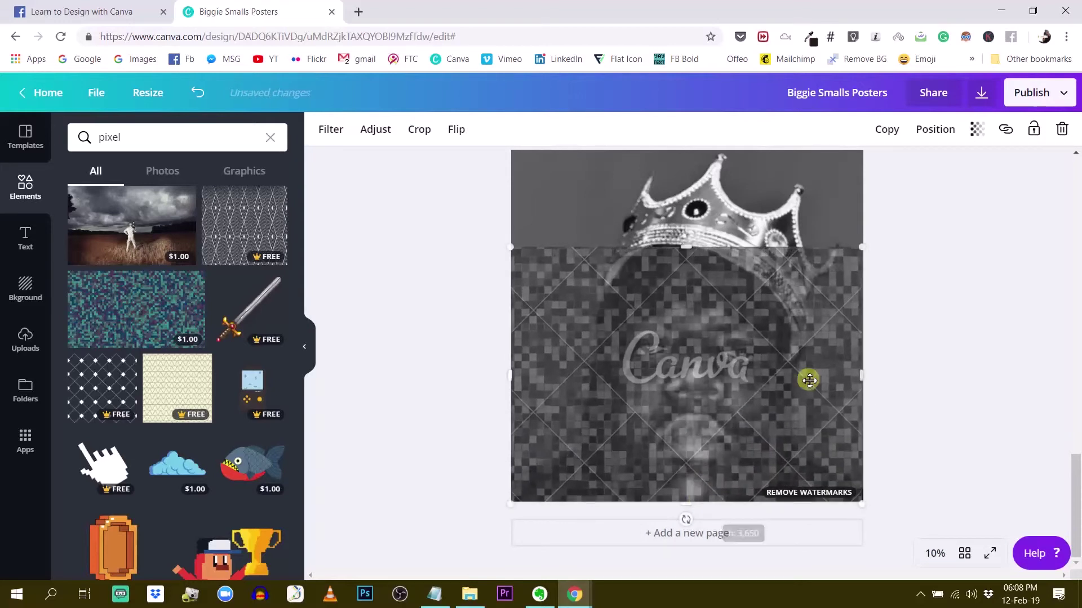
pyautogui.click(958, 319)
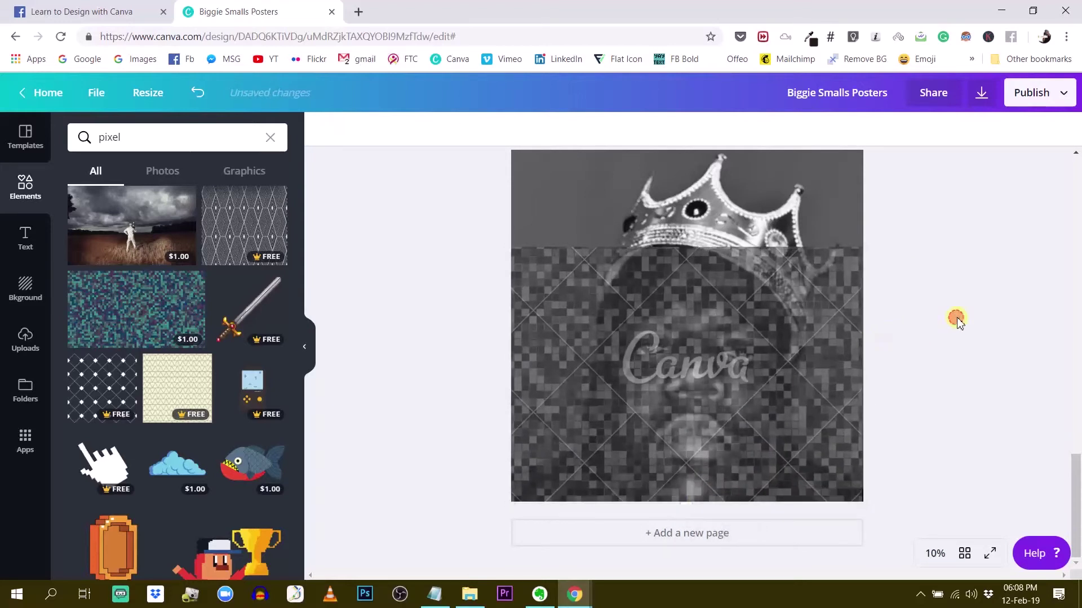
# - Set the pixel pattern's Transparency to about 61
pyautogui.click(829, 340)
pyautogui.click(976, 129)
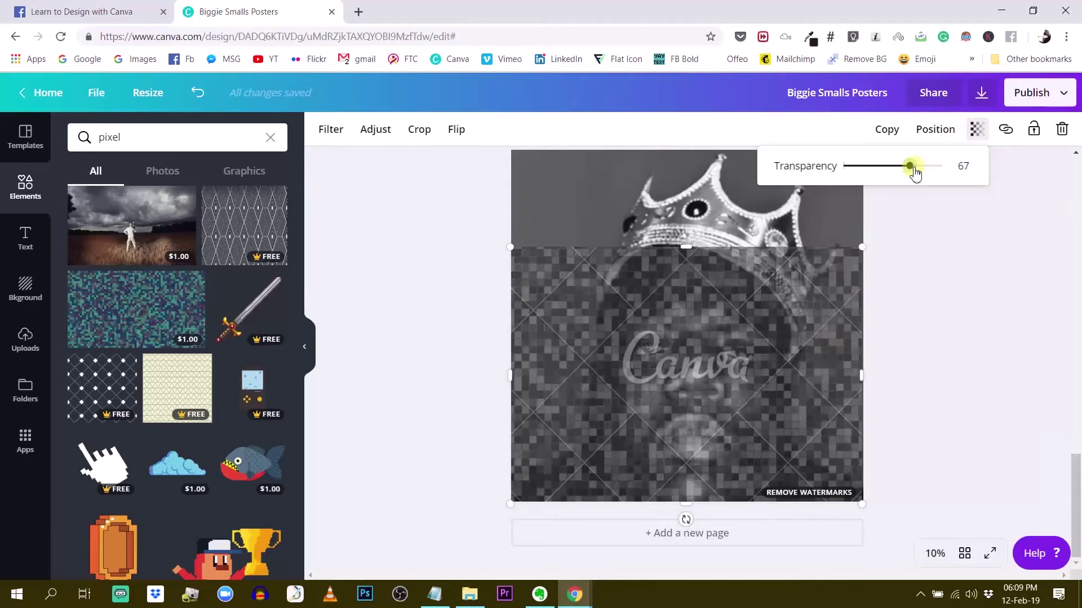
pyautogui.moveTo(909, 167)
pyautogui.mouseDown()
pyautogui.moveTo(890, 171)
pyautogui.moveTo(905, 174)
pyautogui.mouseUp()
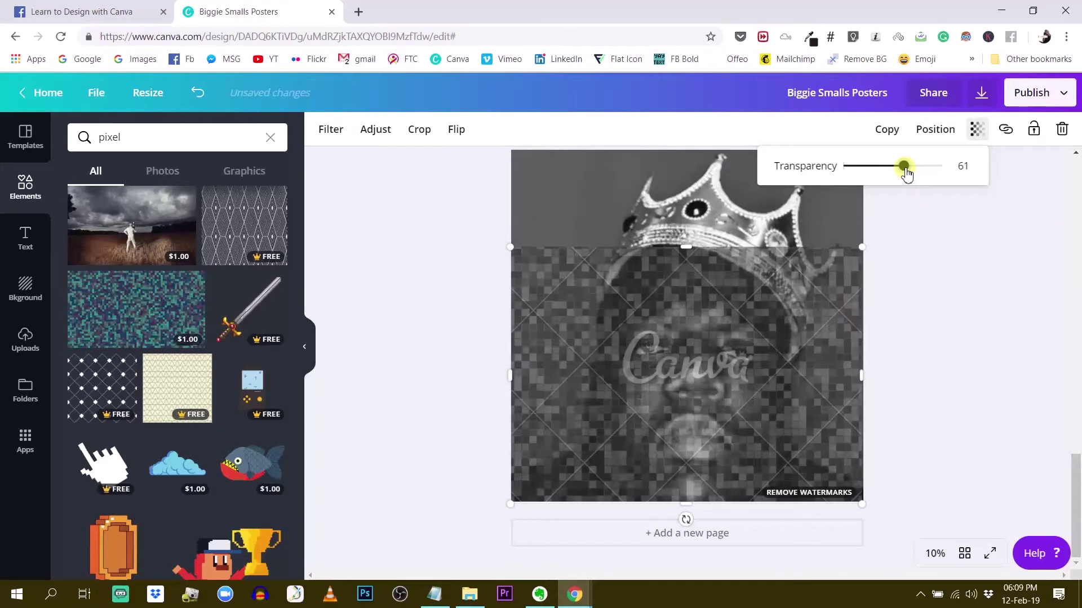
# - Extend the pixel pattern upward over the crown to the top of the photo
pyautogui.click(924, 305)
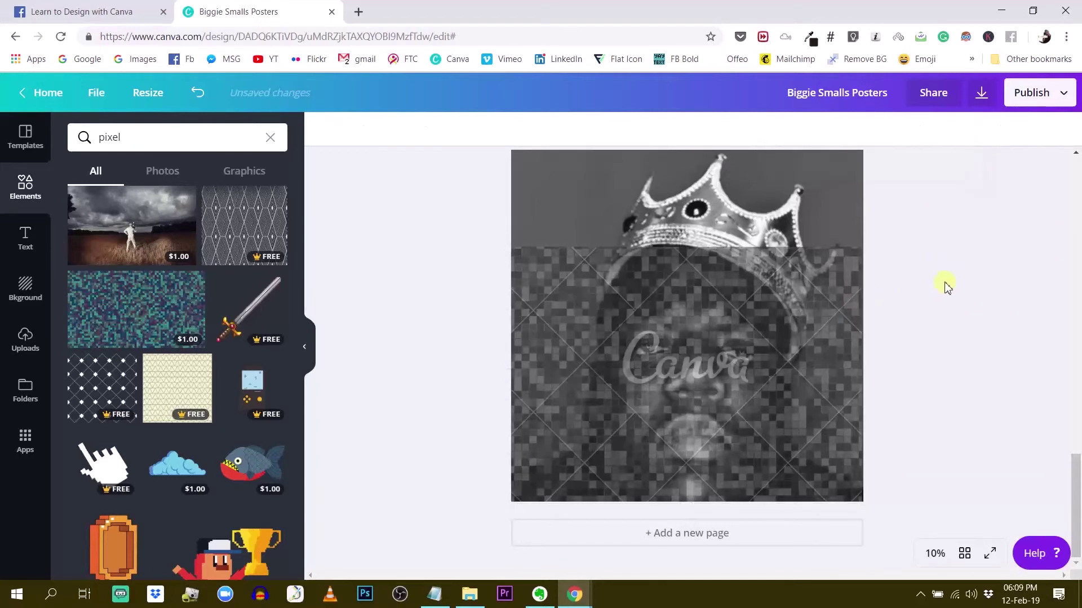
pyautogui.scroll(1, 946, 287)
pyautogui.scroll(-1, 946, 288)
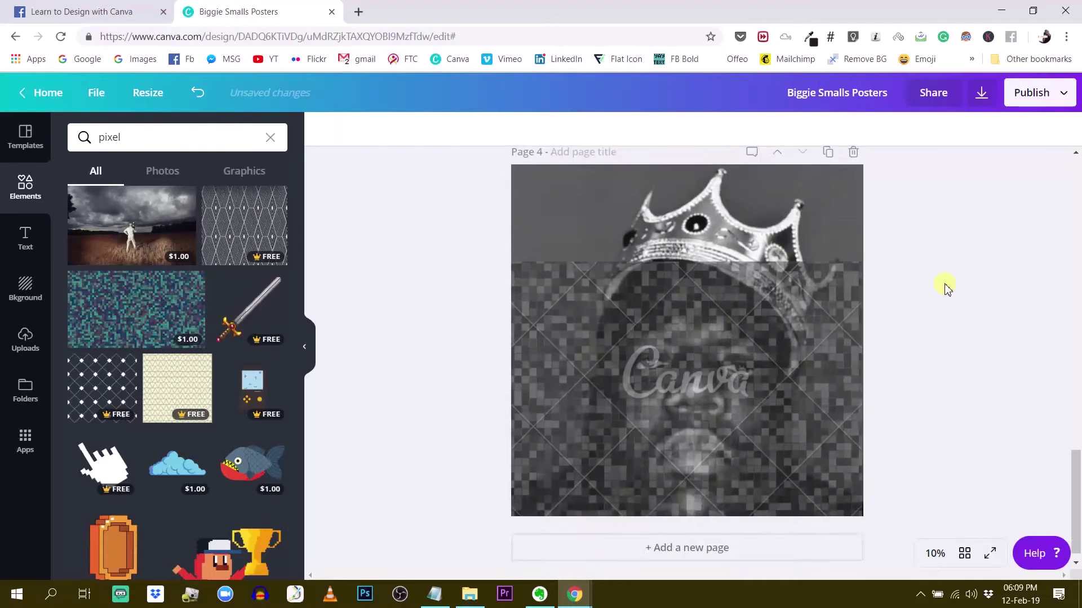
pyautogui.click(683, 290)
pyautogui.scroll(1, 690, 337)
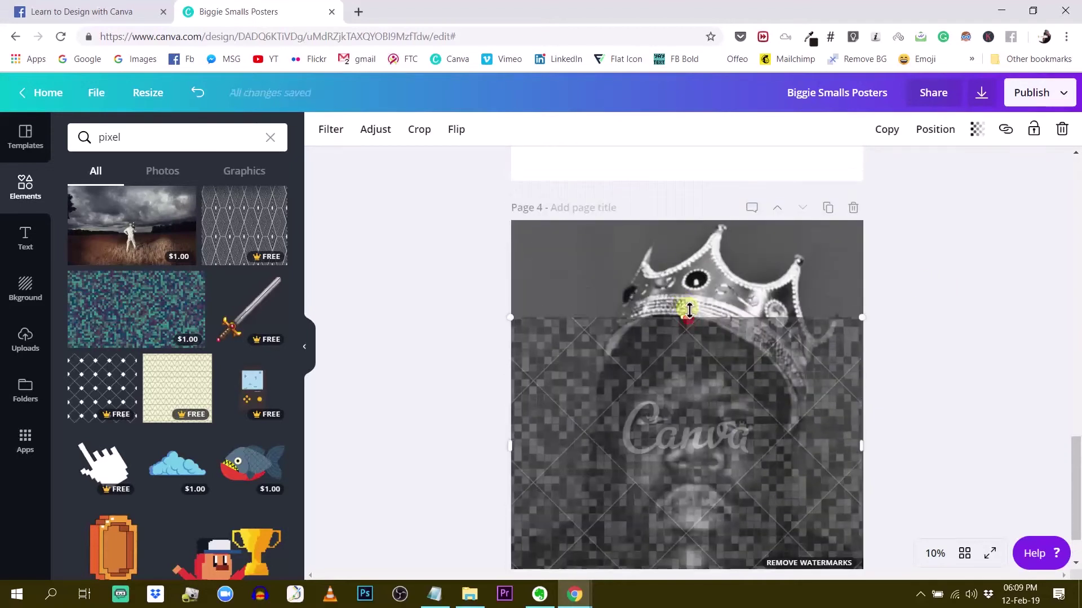
pyautogui.moveTo(686, 316); pyautogui.dragTo(686, 222)
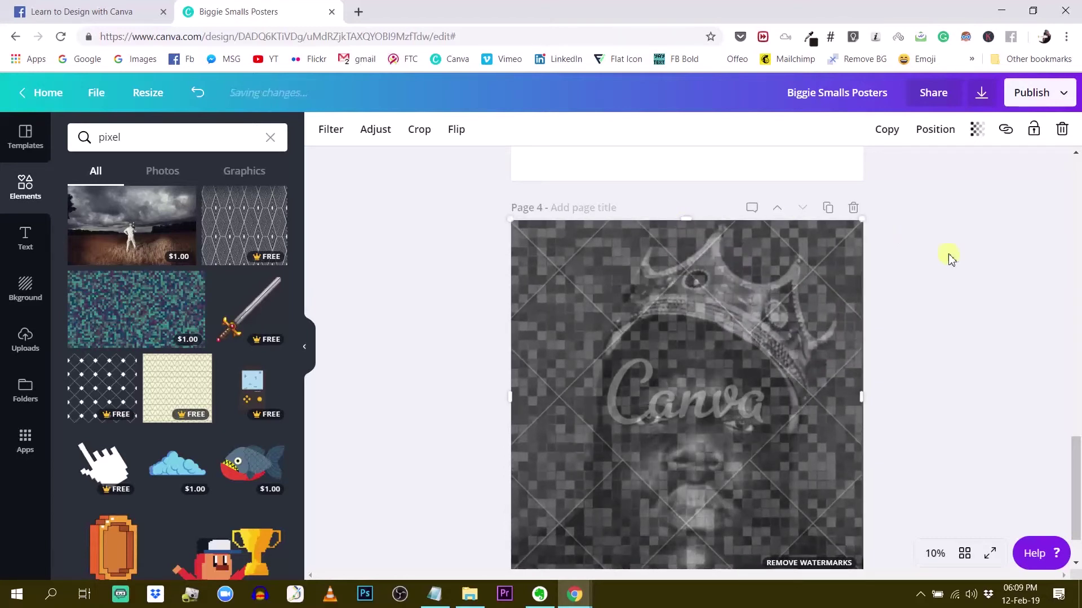
pyautogui.click(950, 258)
# - Align the pattern's top edge exactly with the photo's top edge
pyautogui.scroll(-1, 932, 281)
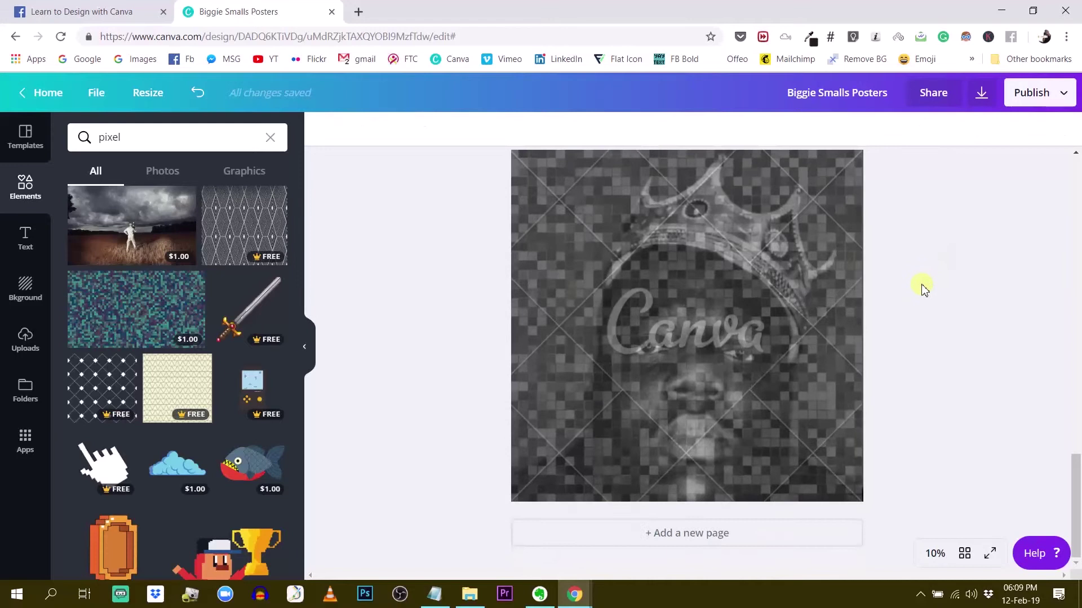
pyautogui.scroll(1, 799, 286)
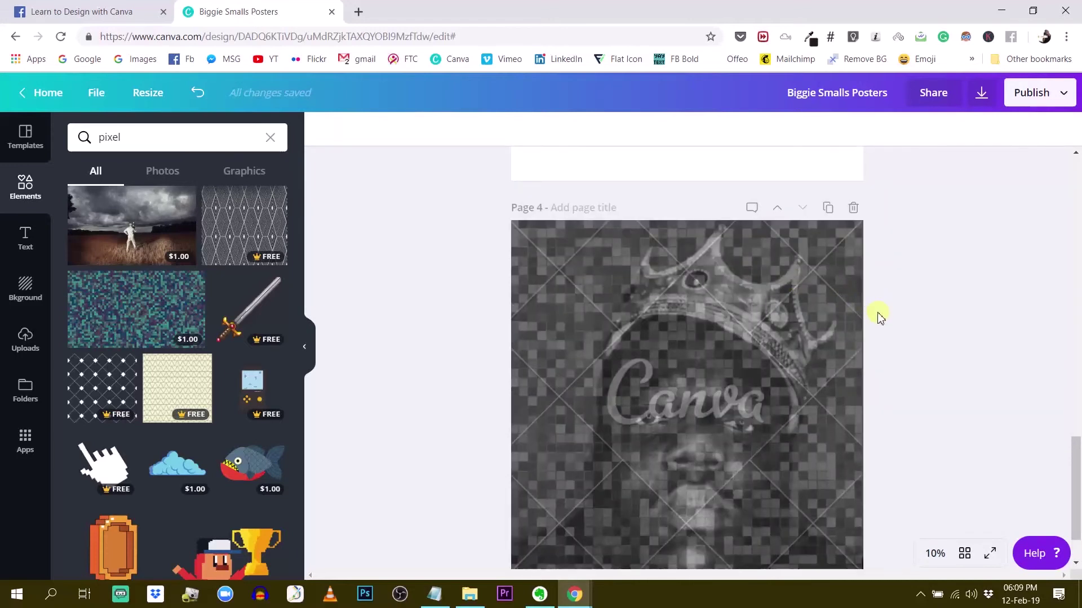
pyautogui.scroll(-1, 881, 315)
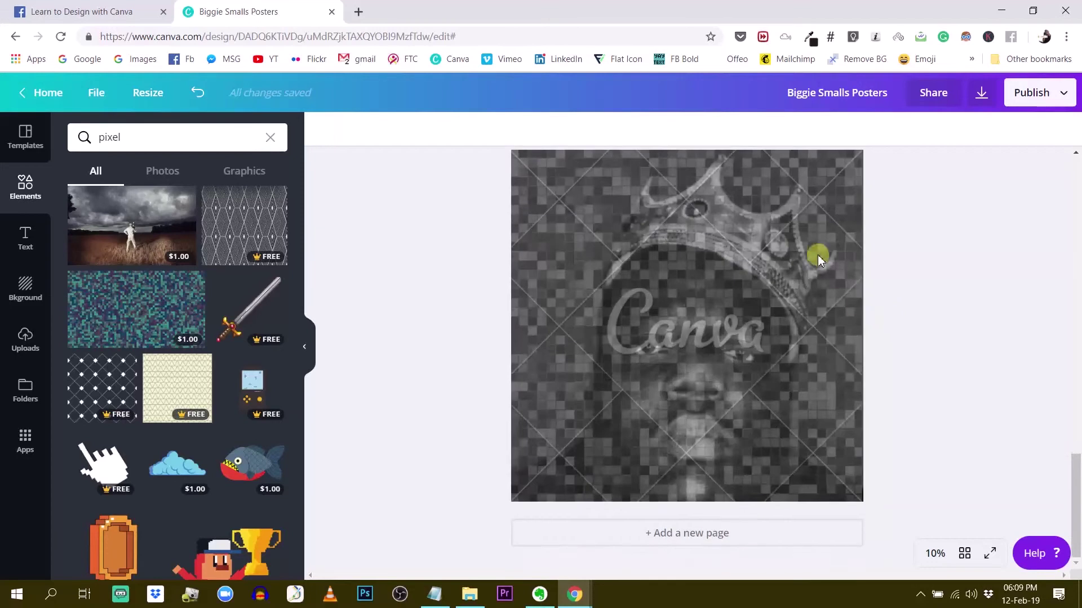
pyautogui.scroll(1, 806, 271)
pyautogui.click(697, 250)
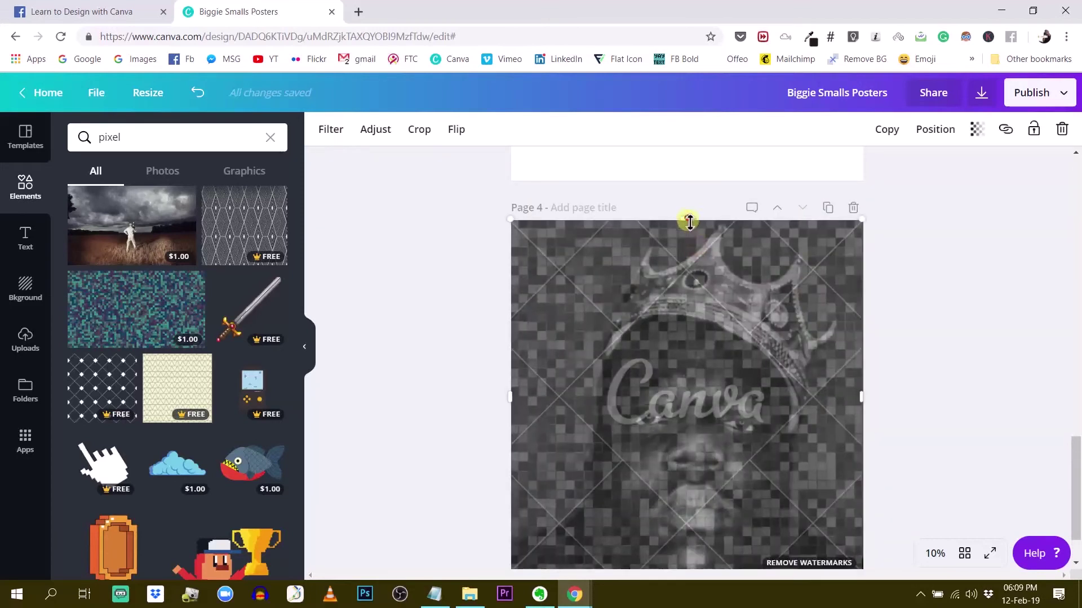
pyautogui.moveTo(688, 222)
pyautogui.mouseDown()
pyautogui.moveTo(691, 293)
pyautogui.moveTo(686, 212)
pyautogui.moveTo(698, 236)
pyautogui.moveTo(700, 222)
pyautogui.mouseUp()
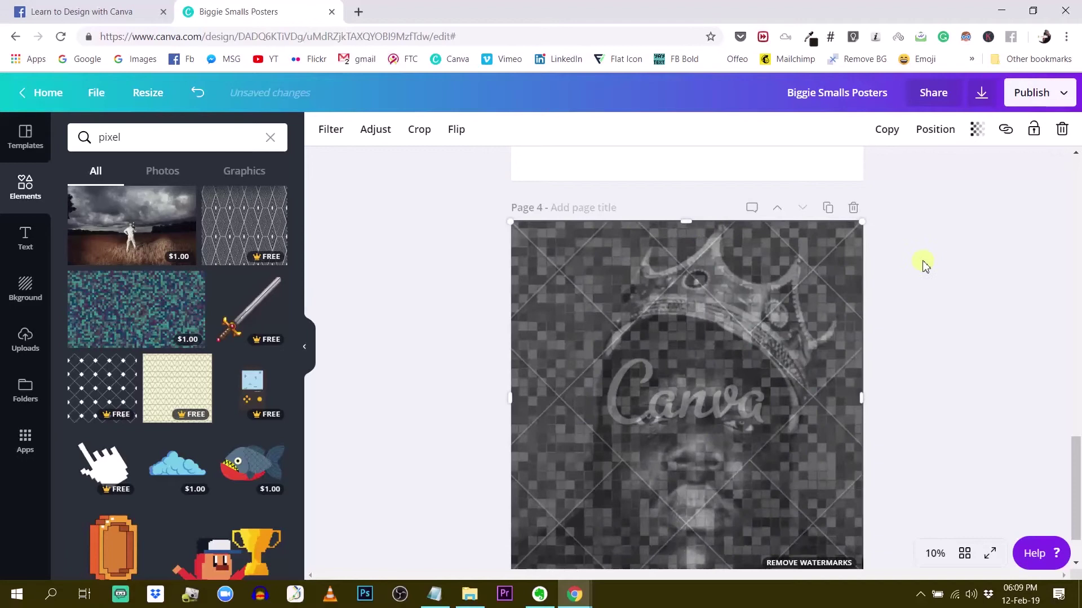
pyautogui.click(924, 264)
pyautogui.scroll(-1, 762, 323)
pyautogui.scroll(1, 761, 325)
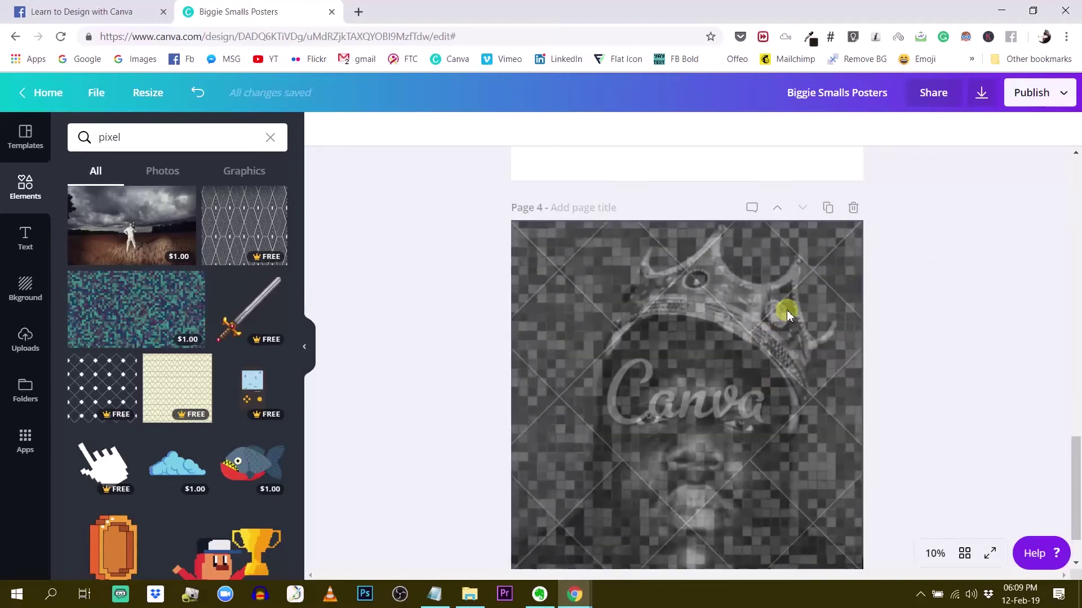
pyautogui.scroll(-1, 817, 326)
pyautogui.scroll(1, 821, 337)
pyautogui.scroll(-1, 821, 336)
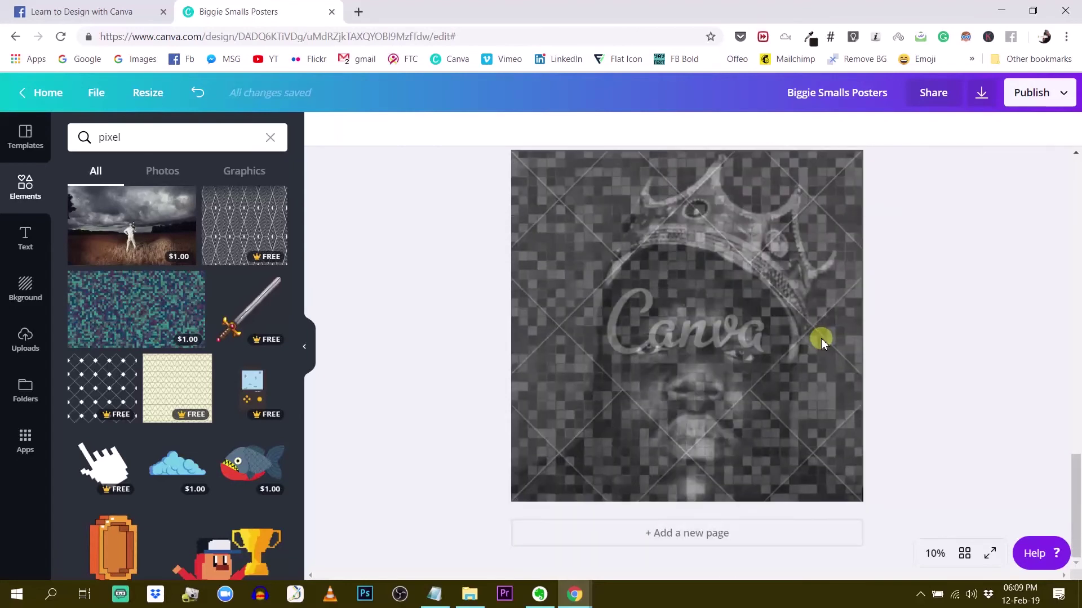